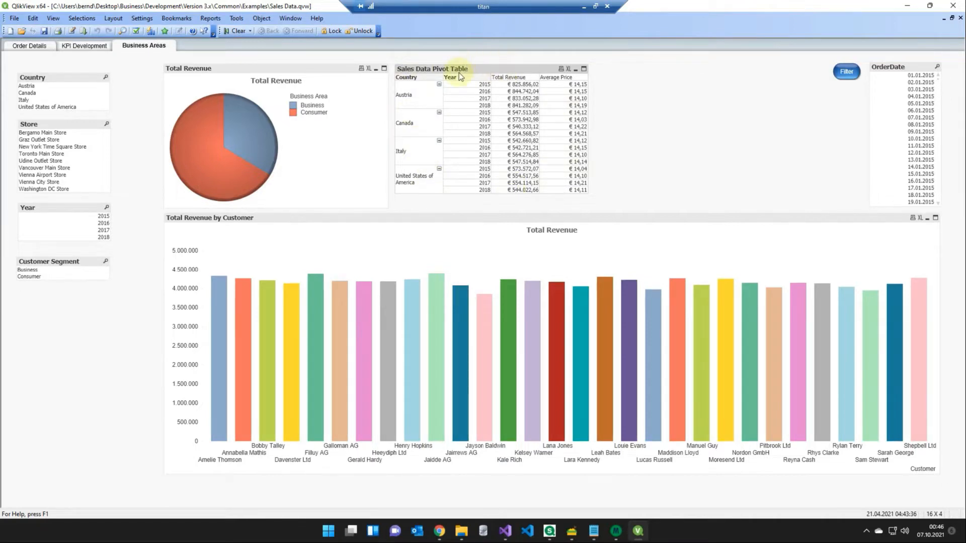
- Switch to Mail & Deploy Designer and create a table element from the QlikView Sales Data Pivot Table object on the Business Areas sheet
left_click(617, 533)
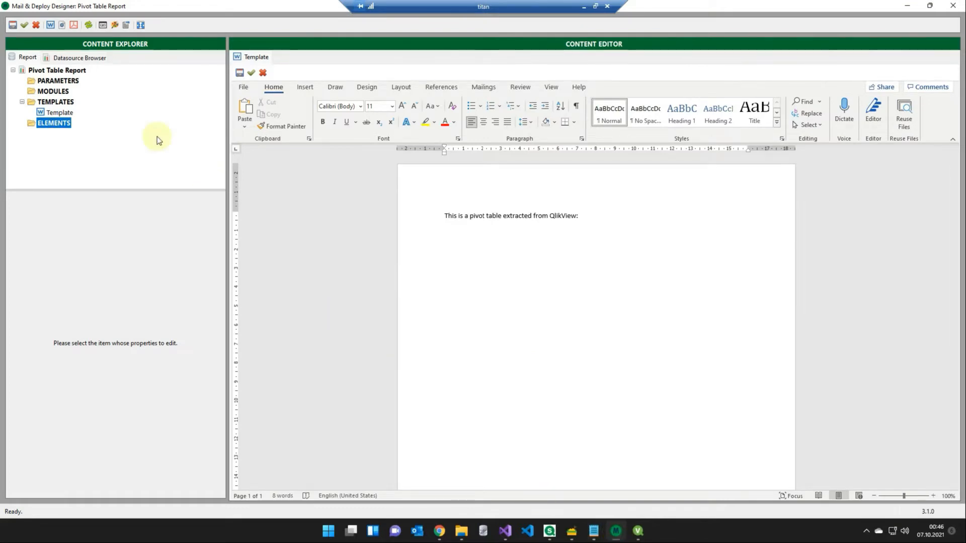
left_click(98, 58)
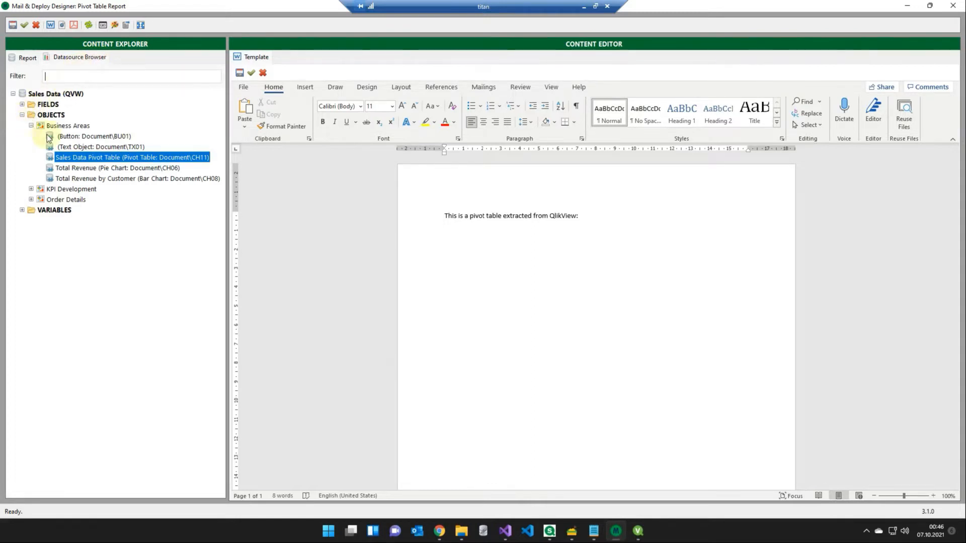
right_click(145, 159)
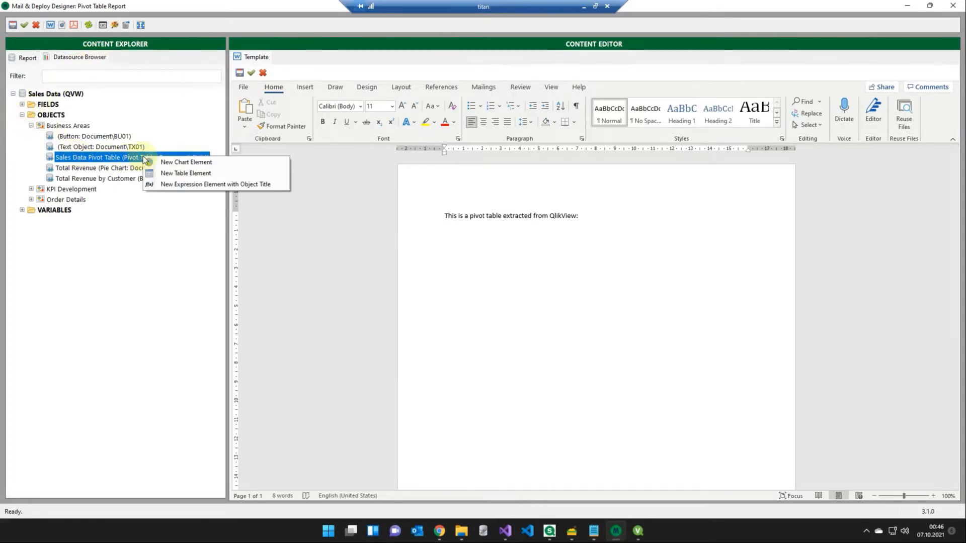
left_click(167, 175)
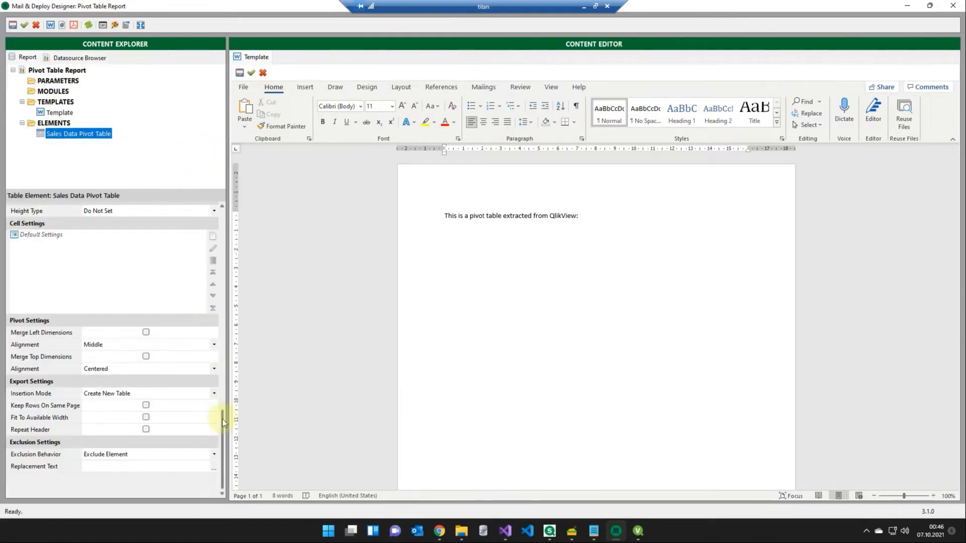
- Enable Merge Left Dimensions for the Sales Data Pivot Table element and set its alignment to Top
left_click_drag(222, 418, 227, 328)
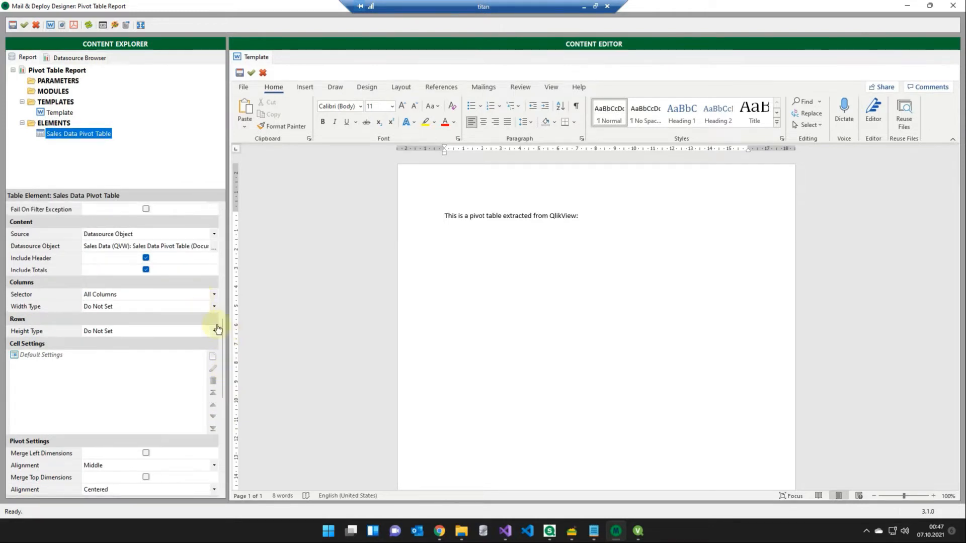
left_click_drag(222, 333, 222, 397)
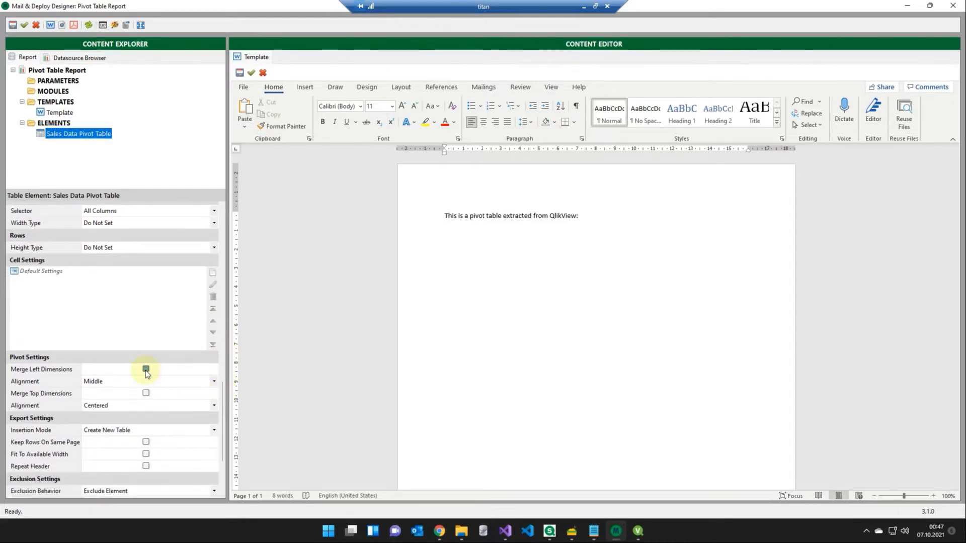
left_click(113, 382)
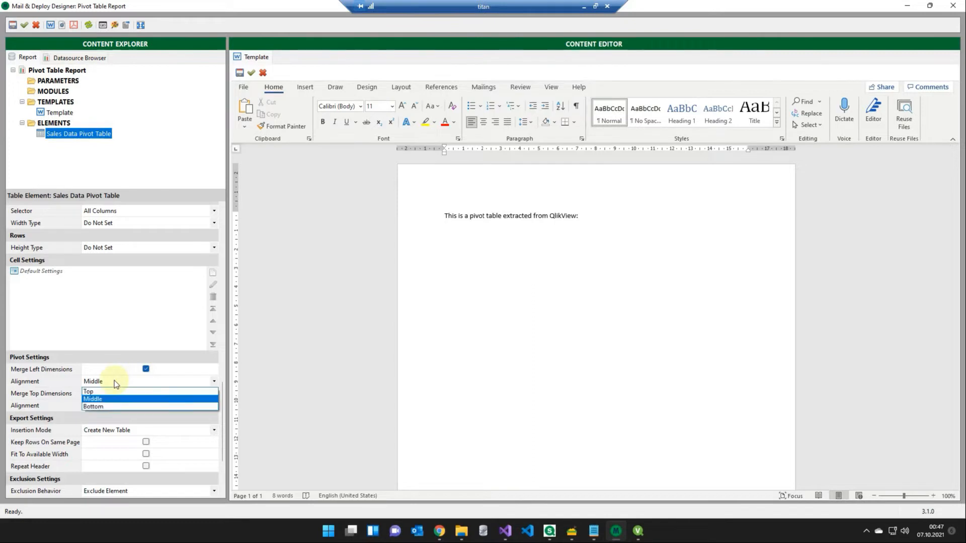
left_click(114, 391)
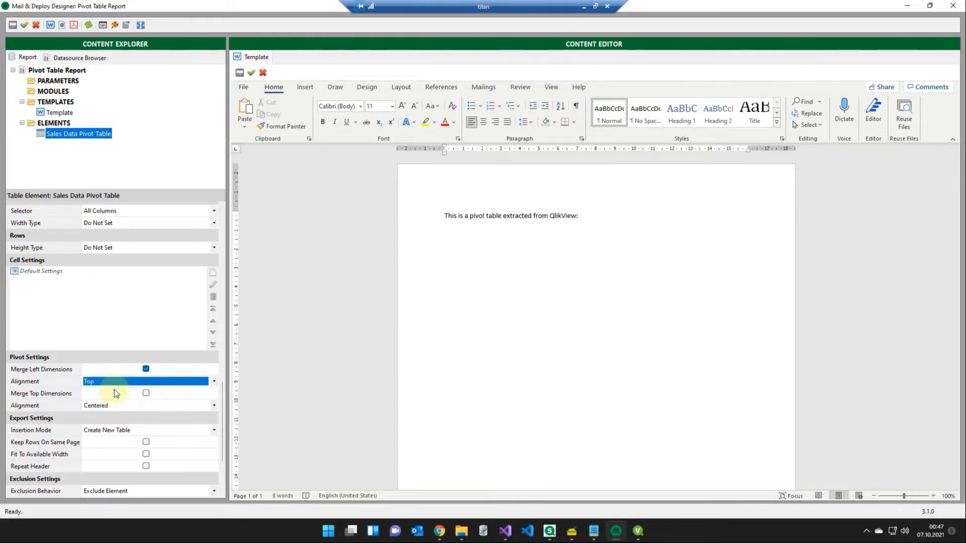
- Insert the Sales Data Pivot Table element below the template's intro line and generate a Word preview of the report
left_click_drag(73, 140, 449, 246)
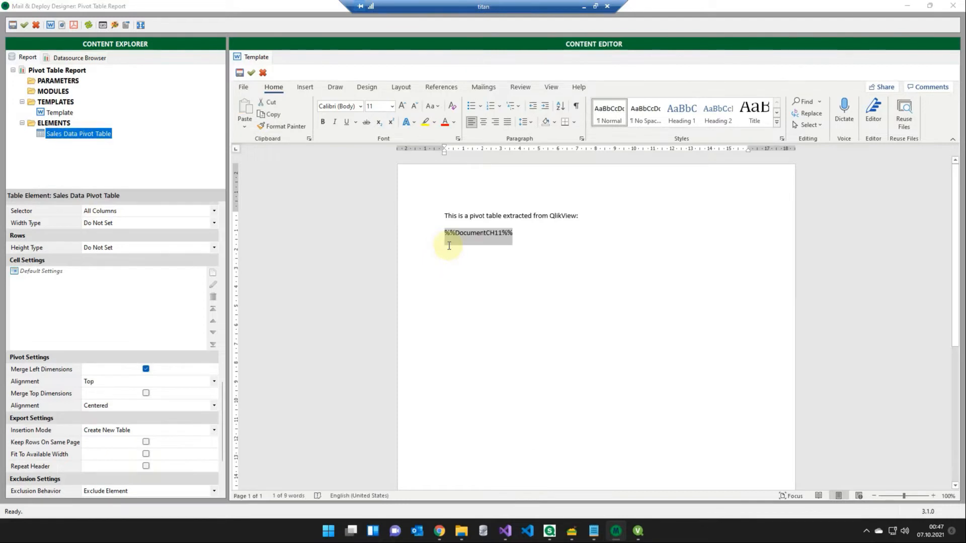
left_click(449, 246)
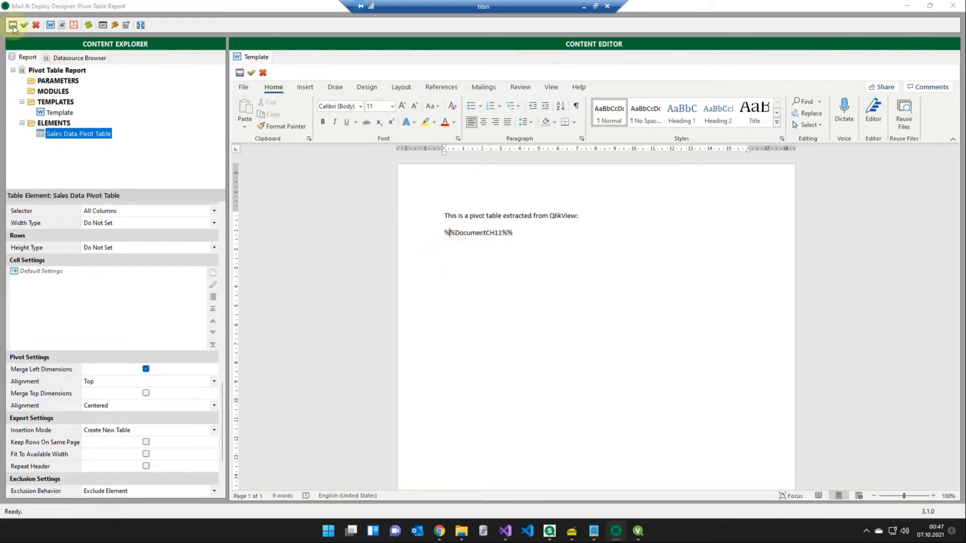
left_click(51, 25)
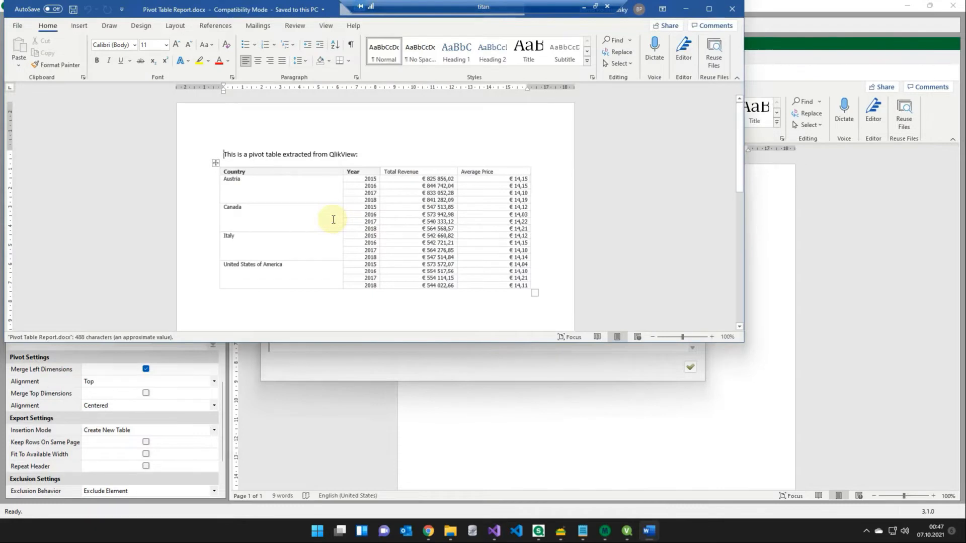
- Examine the merged cells of the Country column in the Word preview of the report
left_click(273, 190)
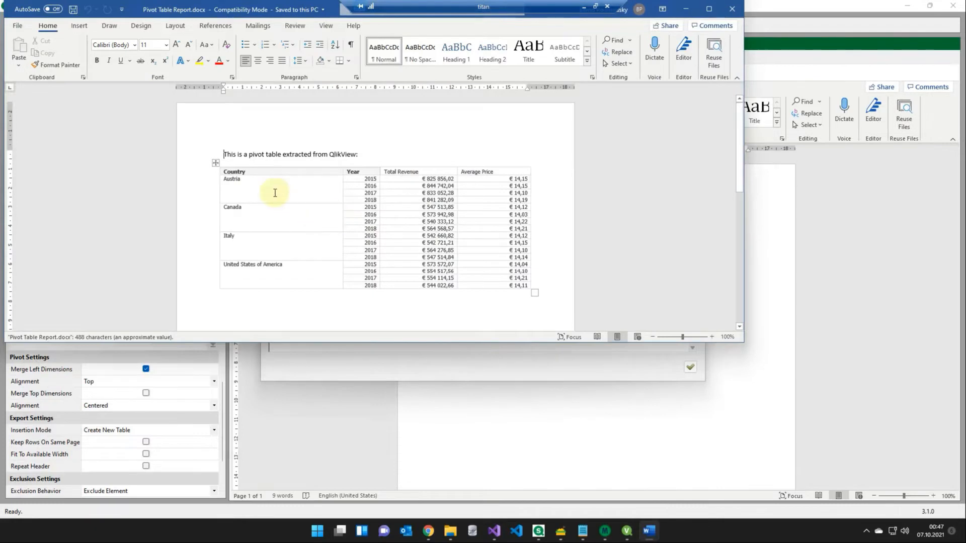
left_click_drag(274, 222, 263, 270)
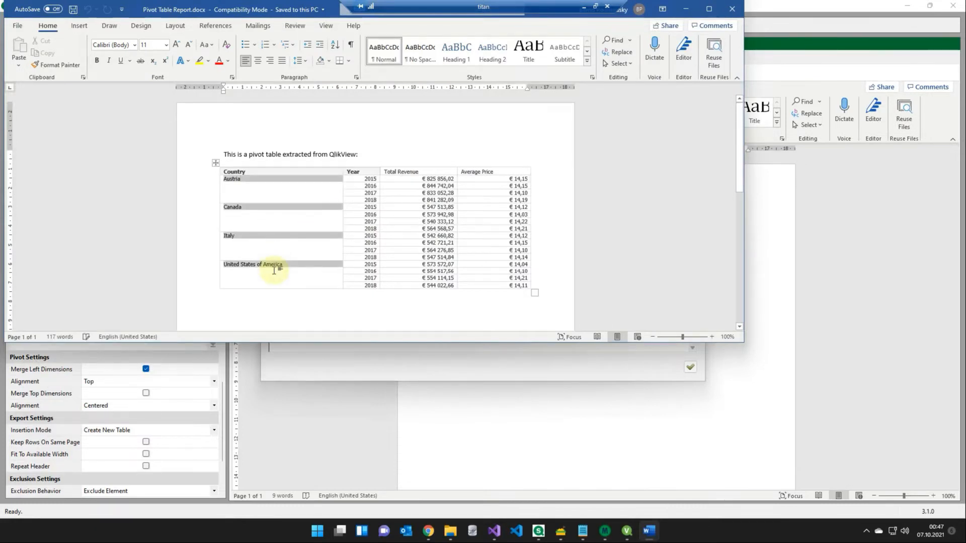
left_click(293, 220)
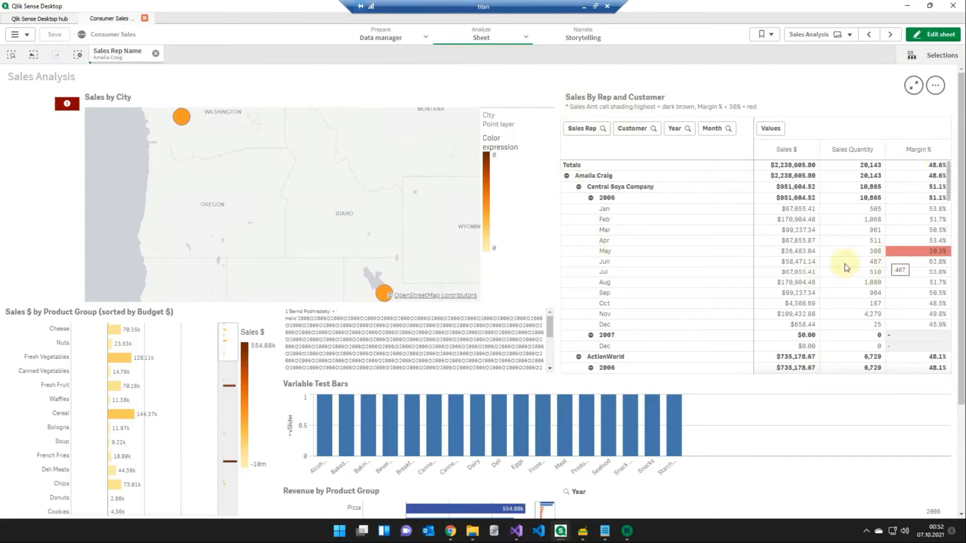
- Switch to Mail & Deploy Designer and create a table element from the Qlik Sense pivot table Sales By Rep and Customer on the Sales Analysis sheet
left_click(628, 531)
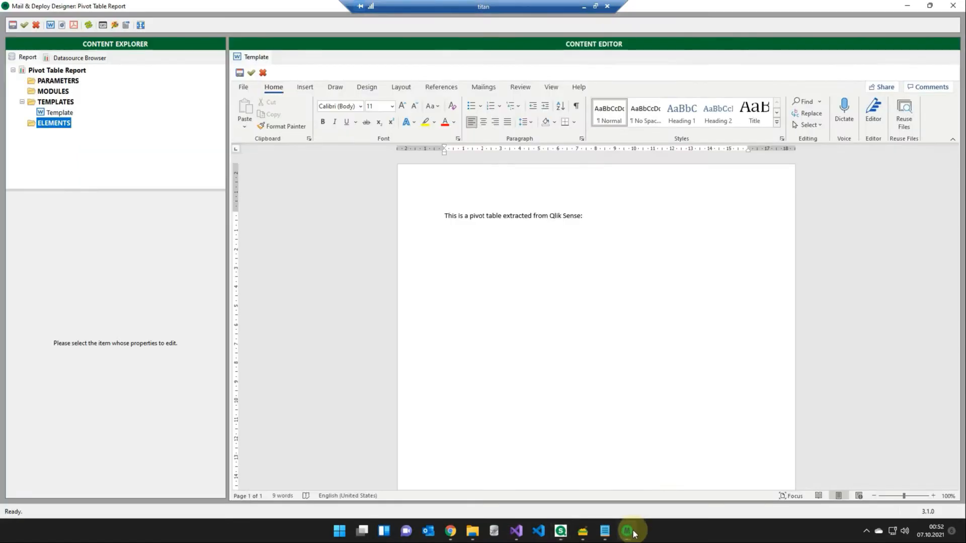
left_click(83, 58)
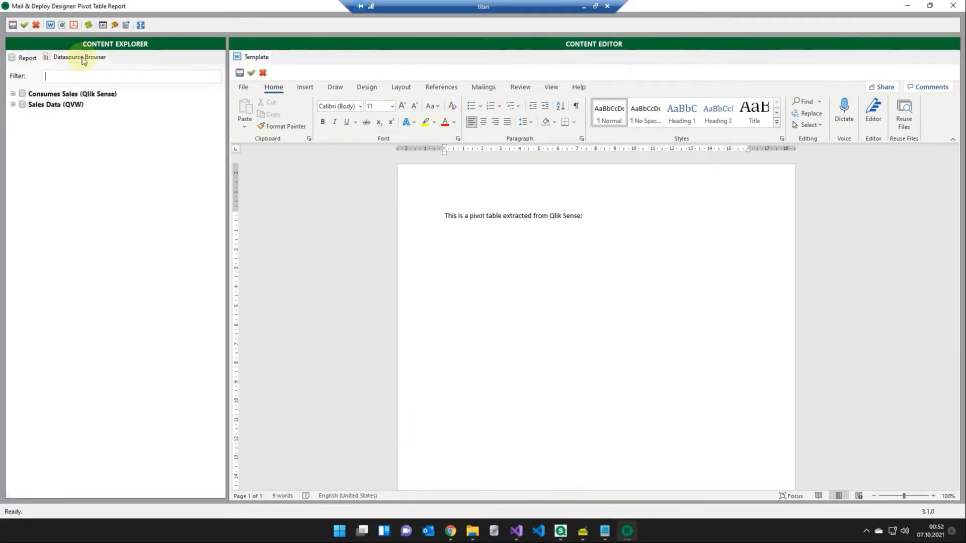
left_click(13, 94)
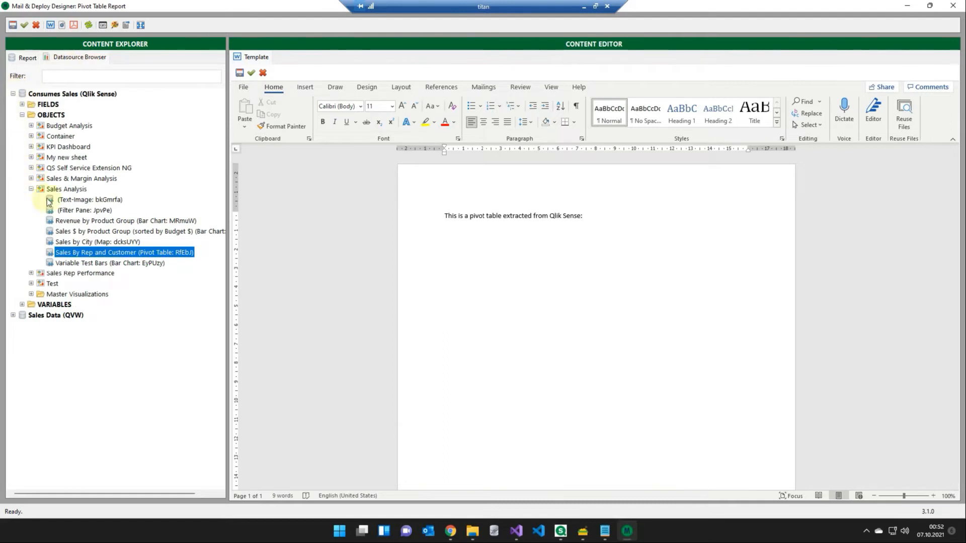
right_click(115, 254)
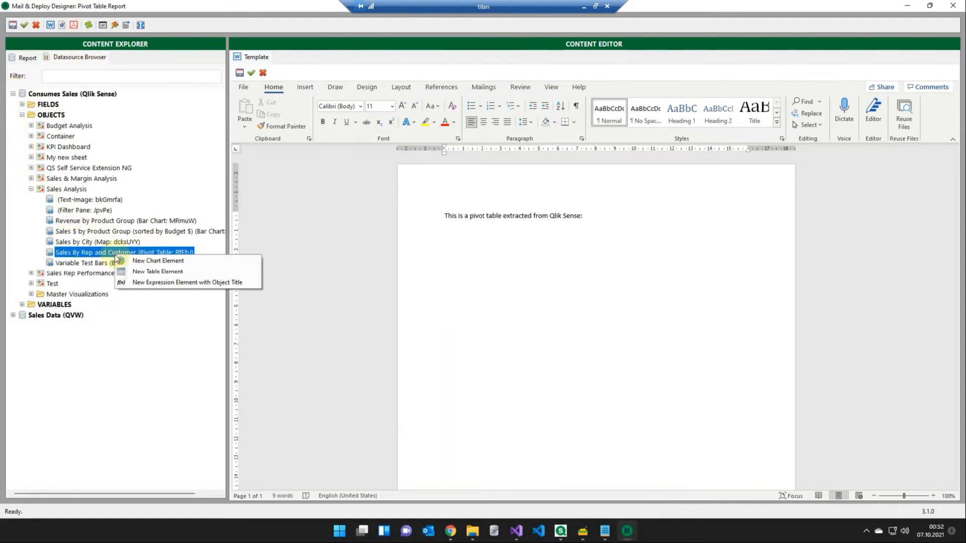
left_click(135, 272)
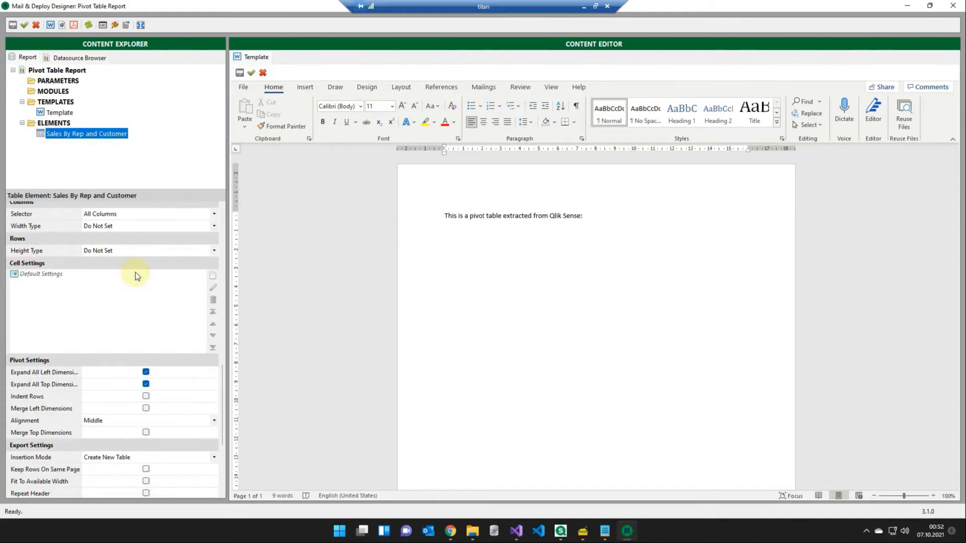
- Enable Indent Rows for the Sales By Rep and Customer element, and insert it below the template's intro line, saving the template
left_click(146, 397)
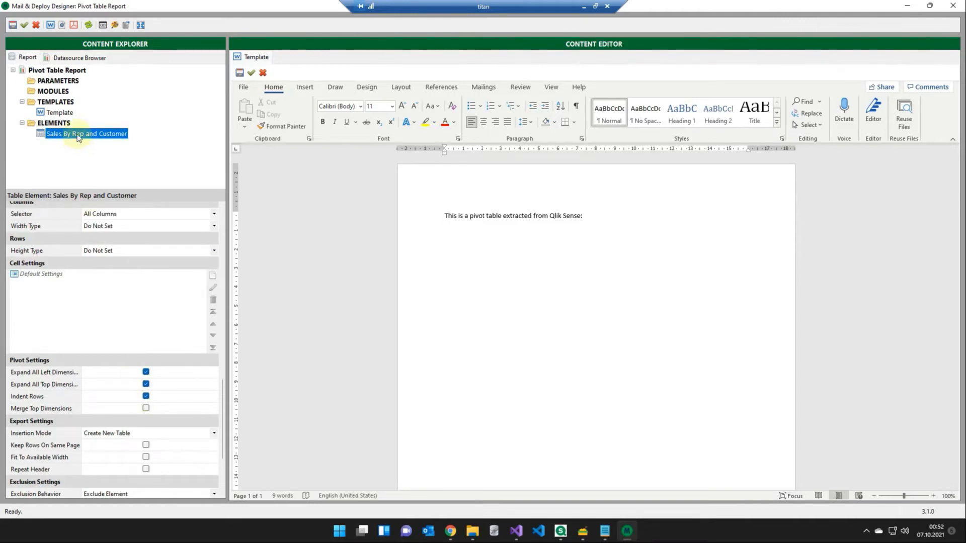
left_click_drag(78, 136, 450, 235)
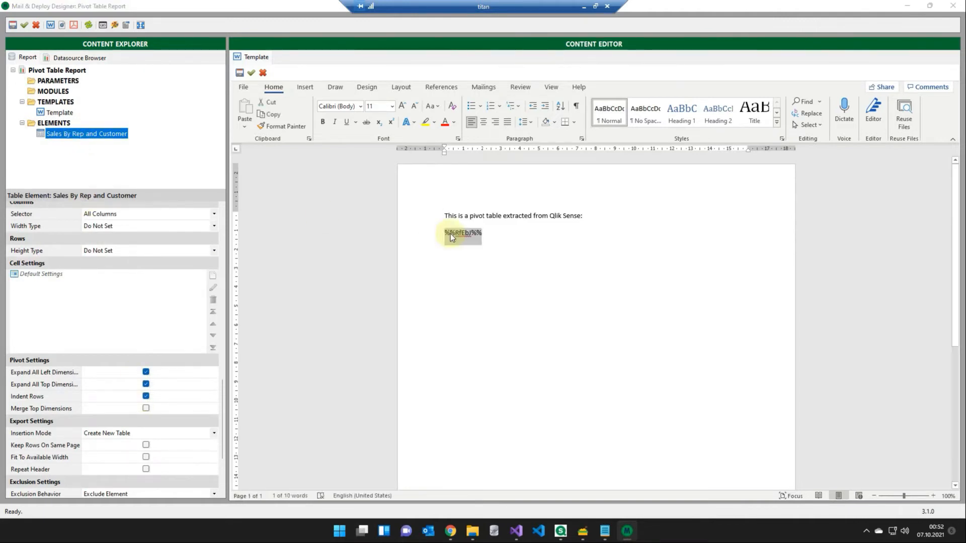
left_click(451, 234)
left_click(240, 73)
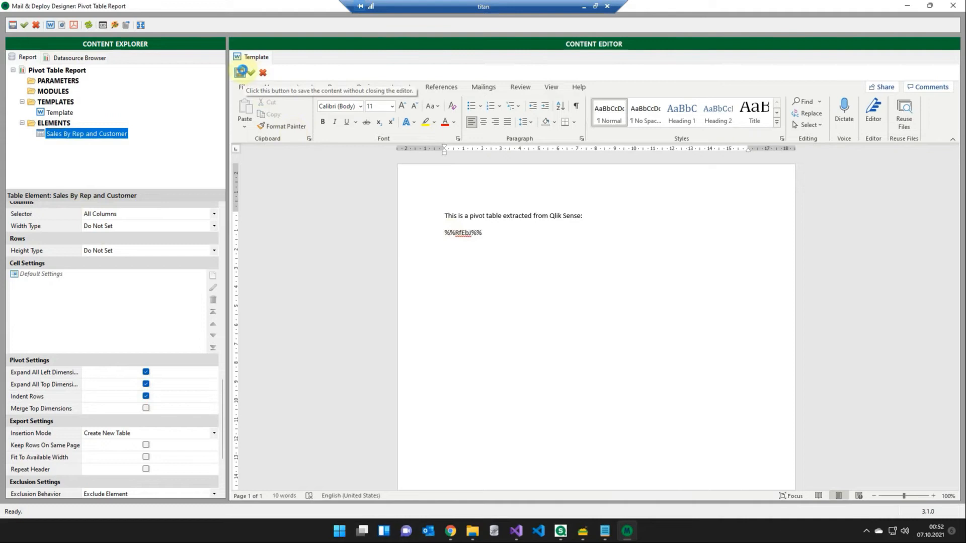
- Preview the report with the indented pivot table in Word, then close the document and the preview log
left_click(49, 25)
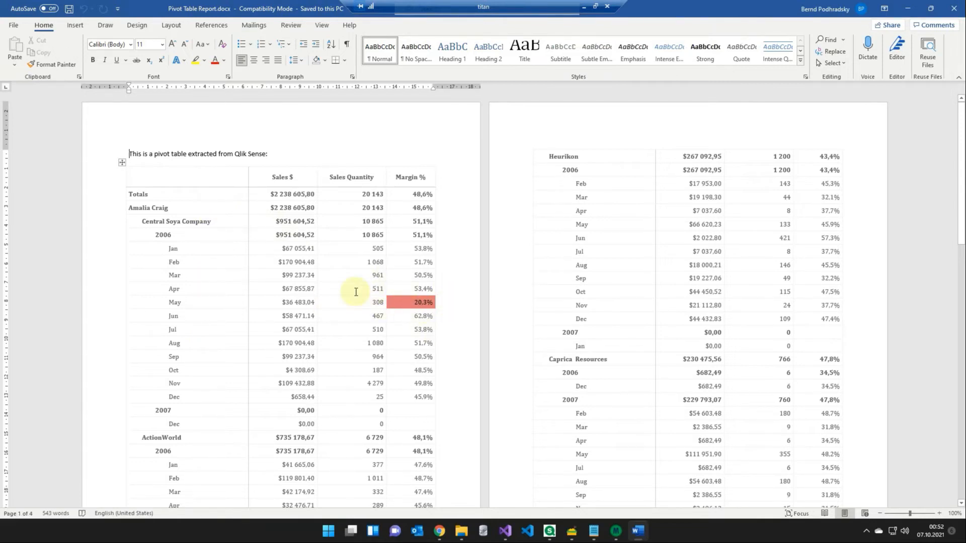
left_click(956, 7)
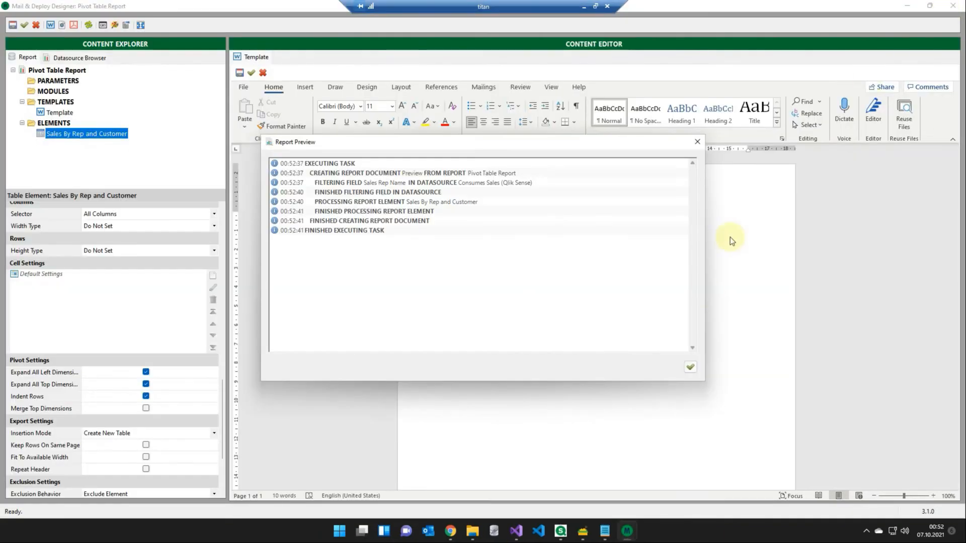
left_click(690, 368)
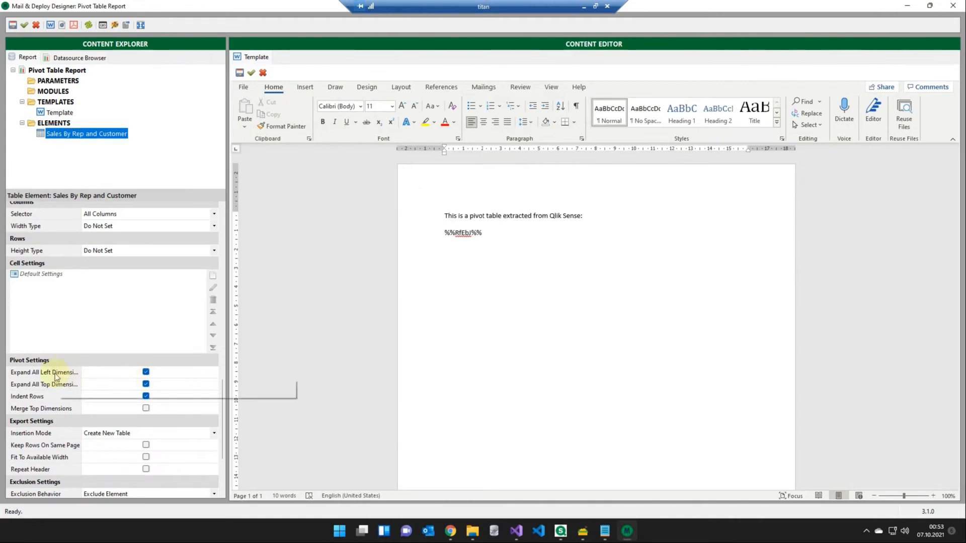
- Turn off Expand All Left Dimensions for the Sales By Rep and Customer element and generate a new Word preview
left_click(146, 372)
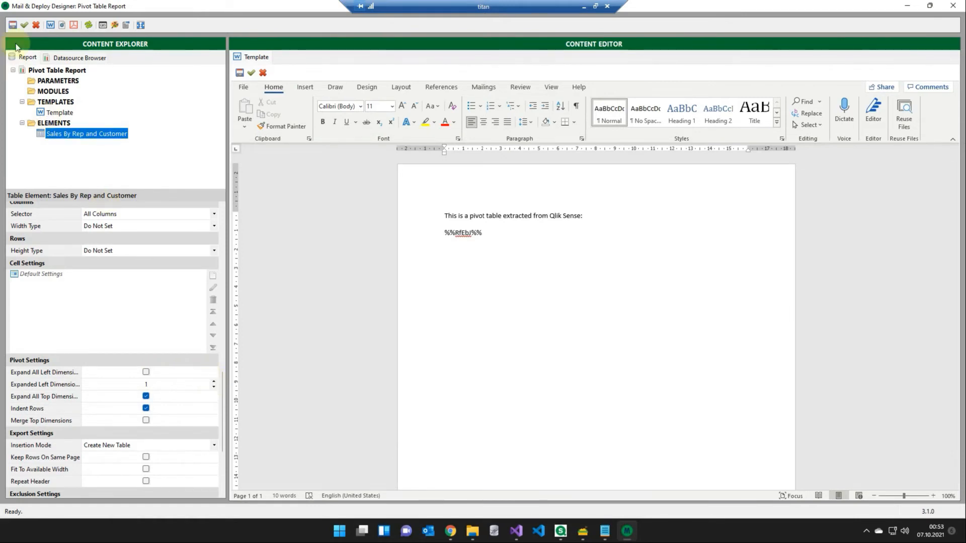
left_click(50, 25)
- Set the styling mode of the element's default cell settings to Custom and open the cell style for editing
left_click_drag(224, 378, 224, 359)
double_click(25, 305)
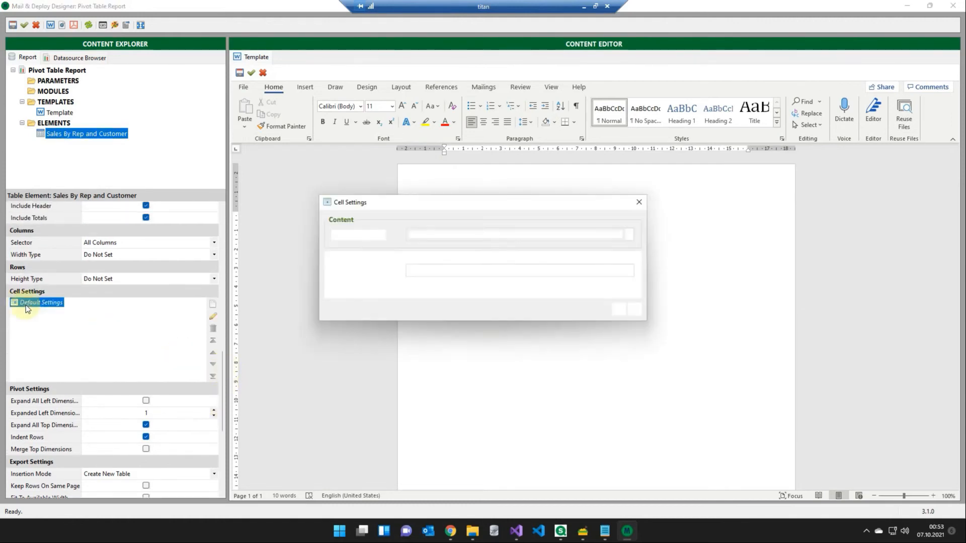
left_click(524, 272)
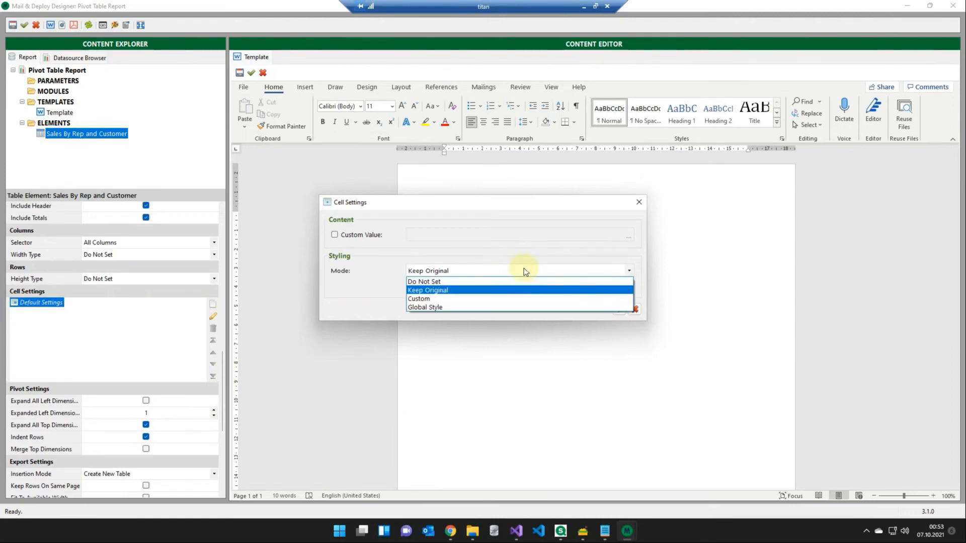
left_click(436, 301)
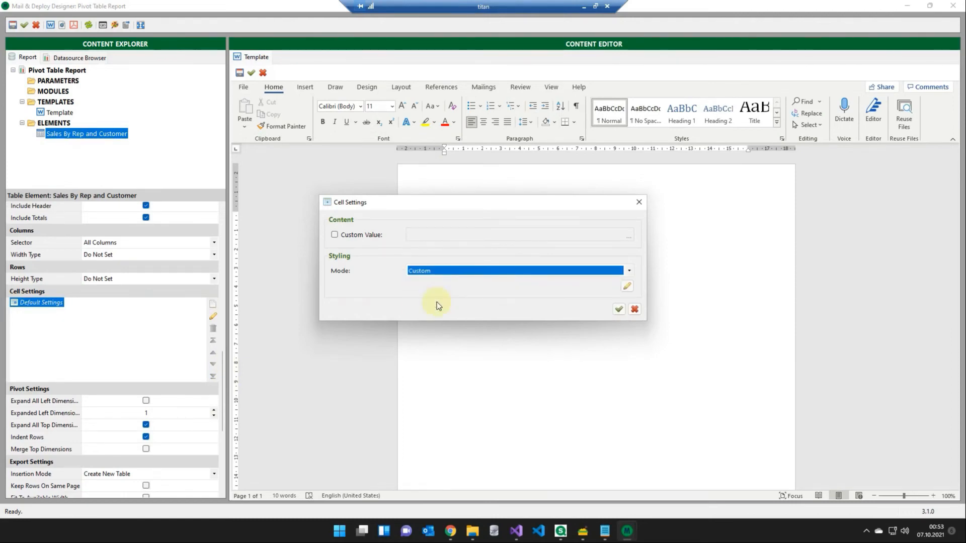
left_click(631, 291)
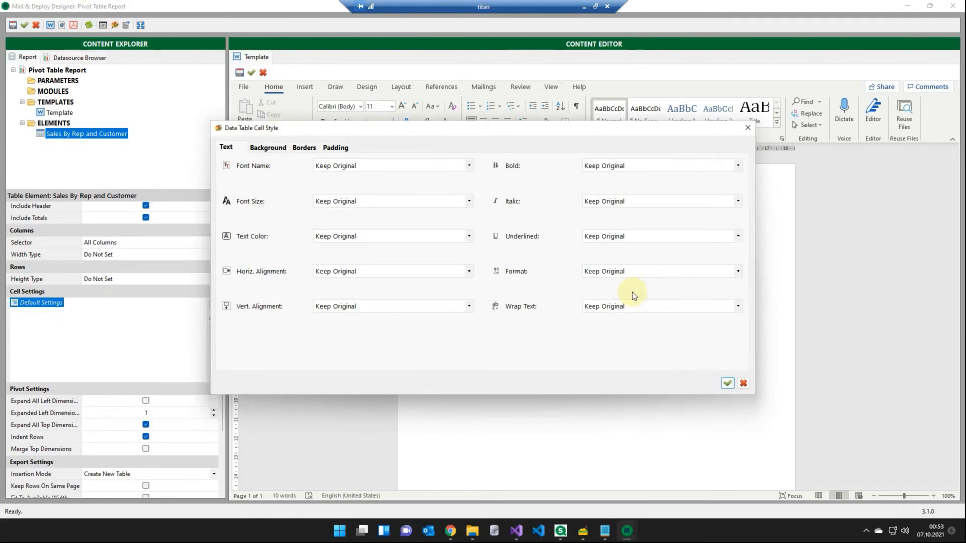
- Set the cell style's font name to the constant Bahnschrift SemiBold
left_click(367, 166)
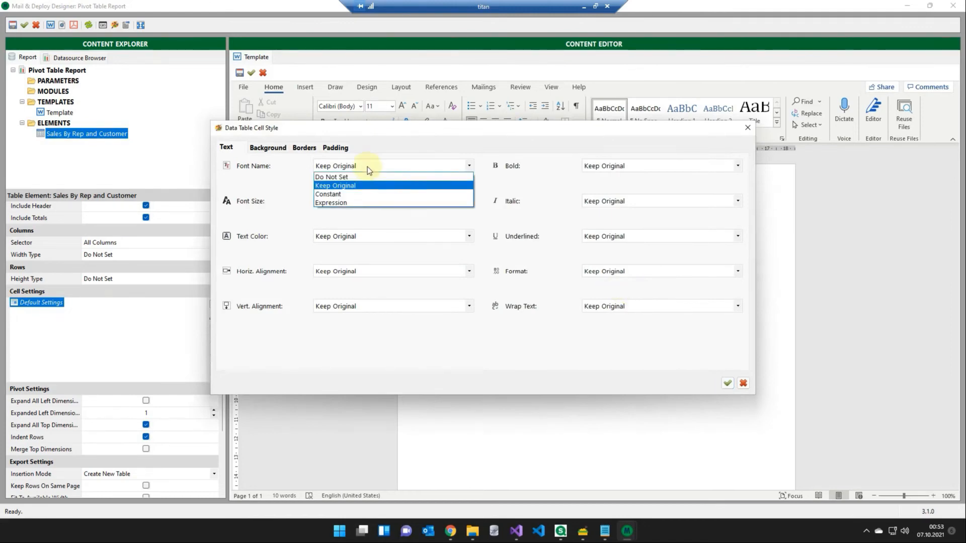
left_click(351, 194)
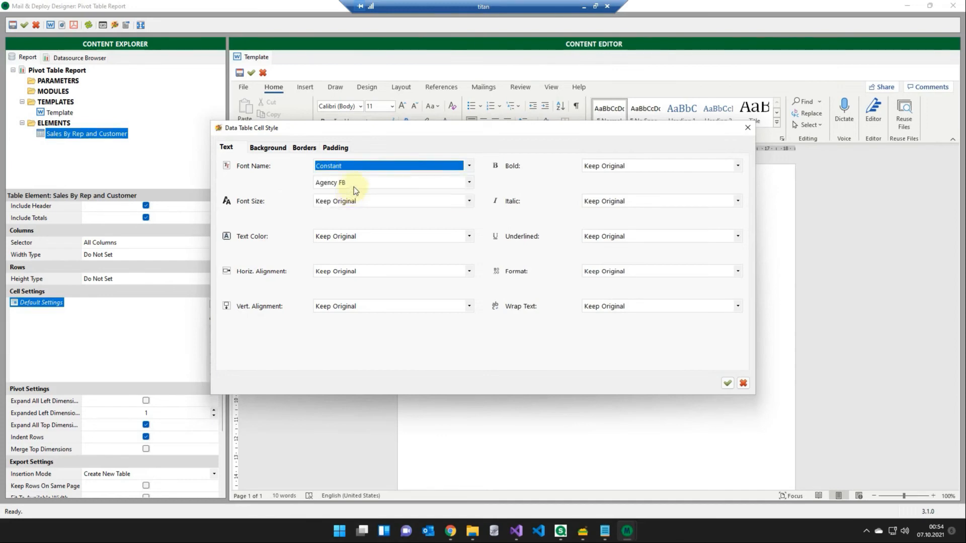
left_click(354, 185)
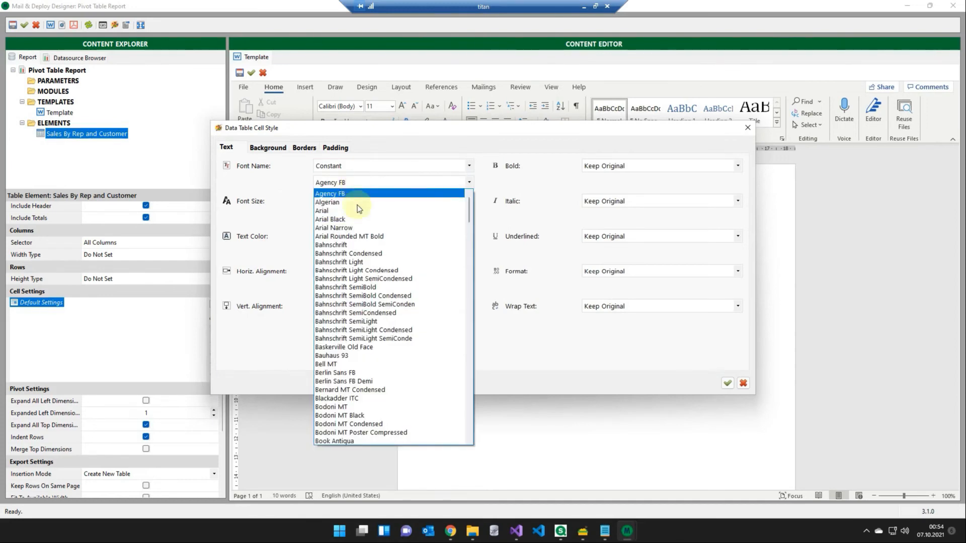
left_click(366, 287)
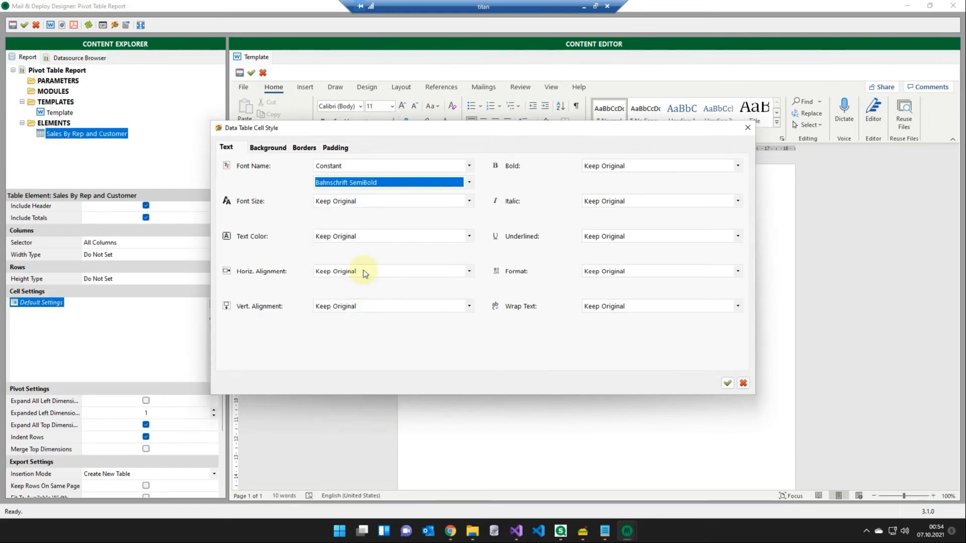
- Set the cell style's font size to the expression If([RowNumber]=1, 12, 10), using the RowNumber expression parameter
left_click(363, 204)
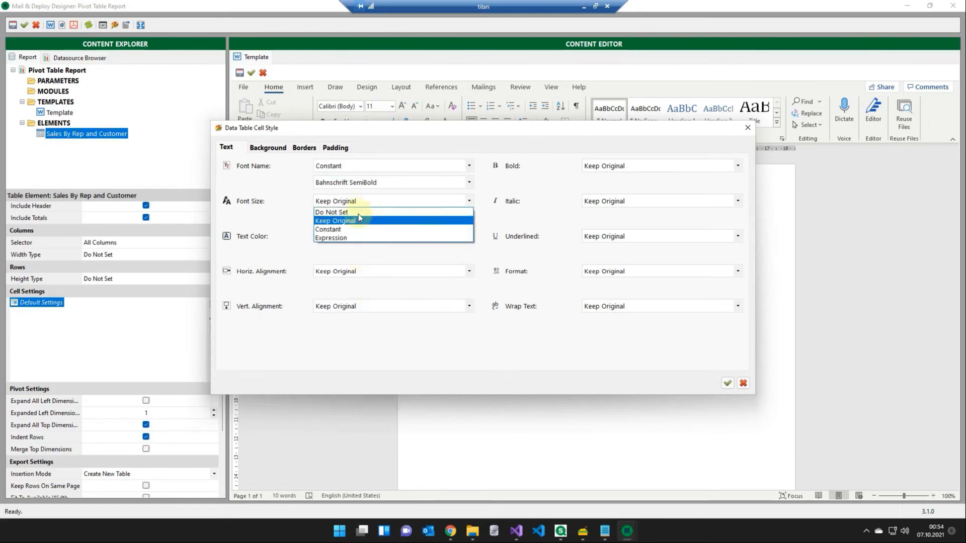
left_click(352, 239)
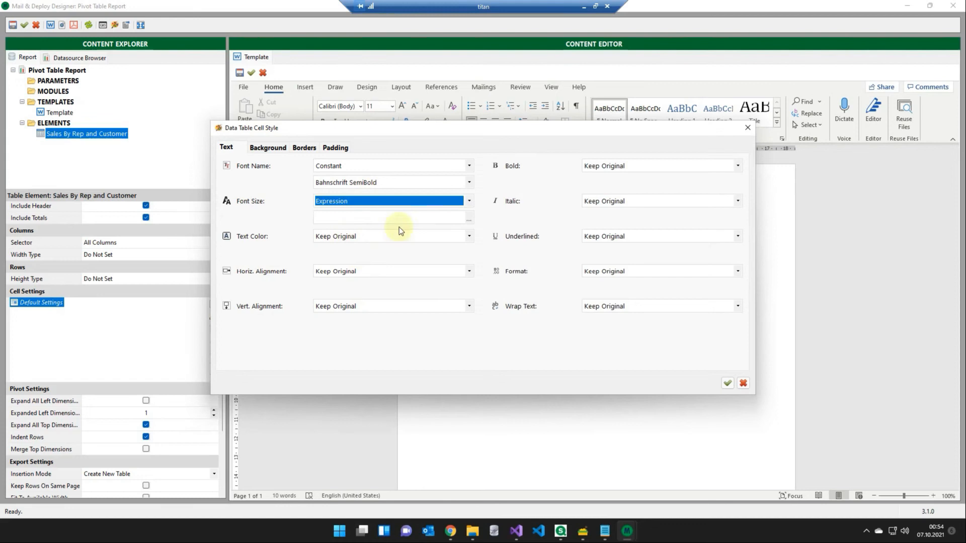
left_click(467, 220)
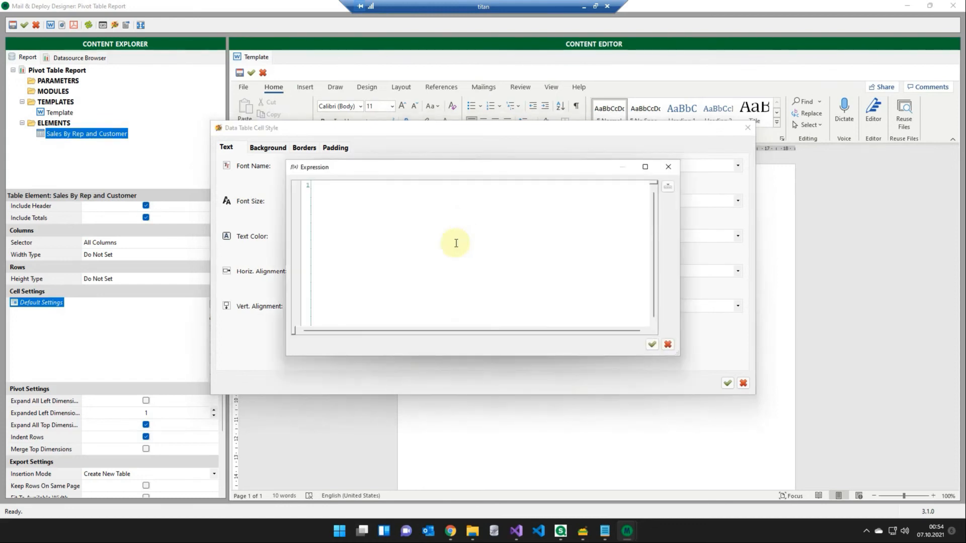
type("If(")
left_click(667, 187)
mouse_move(730, 294)
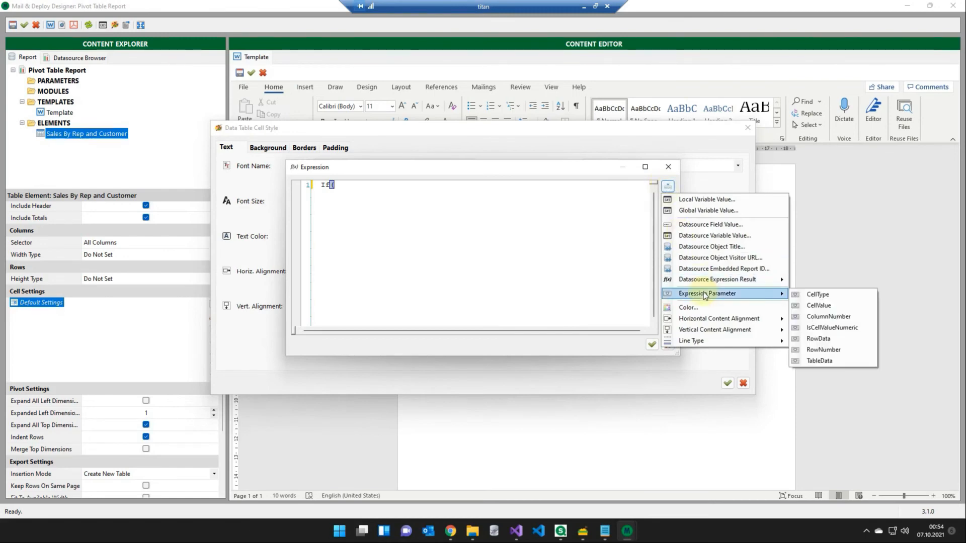
left_click(848, 348)
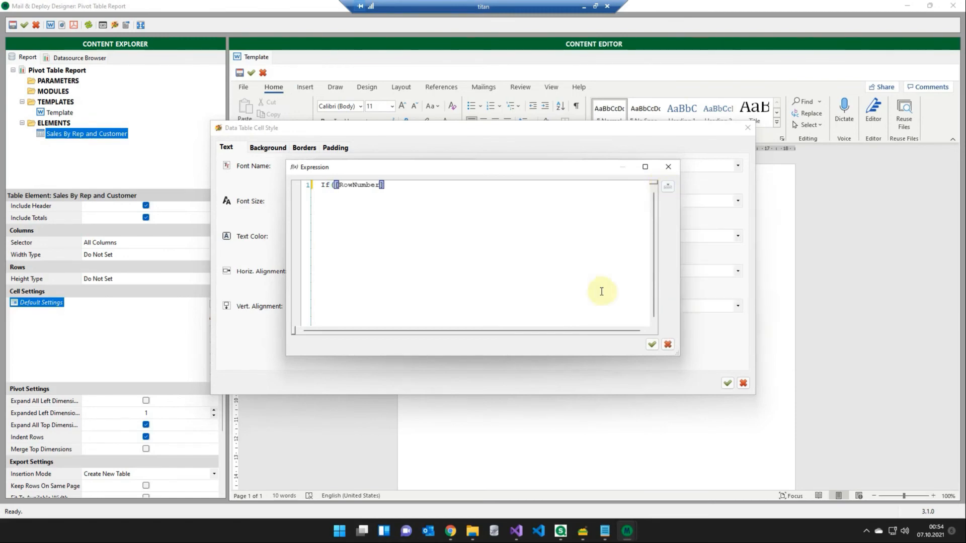
type("=1, 12, 10)")
left_click(651, 348)
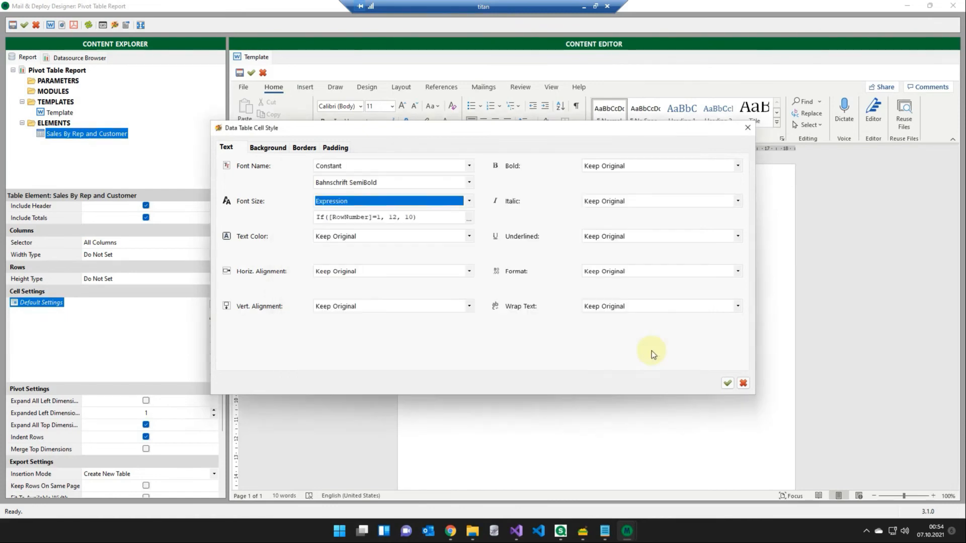
- Accept the cell style and the default cell settings, and generate a Word preview of the report
left_click(725, 384)
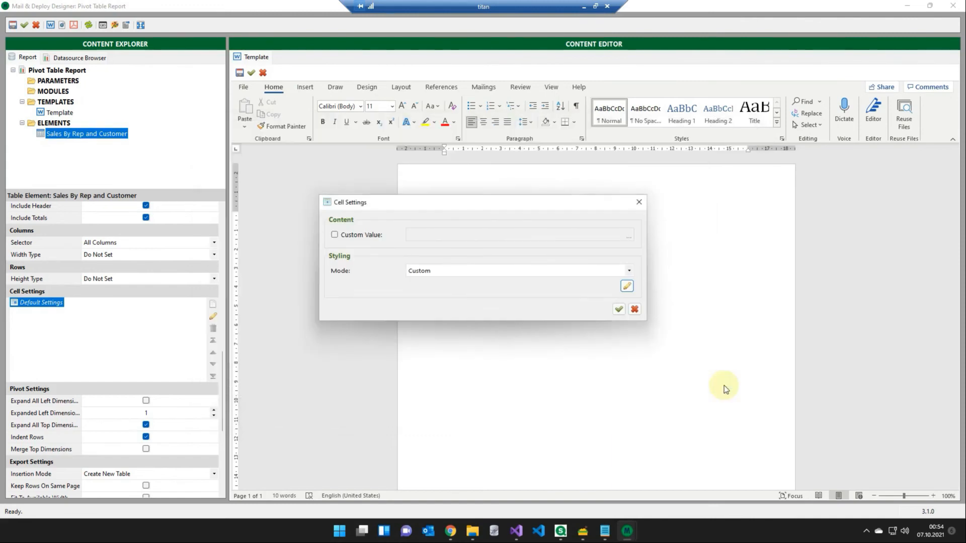
left_click(619, 310)
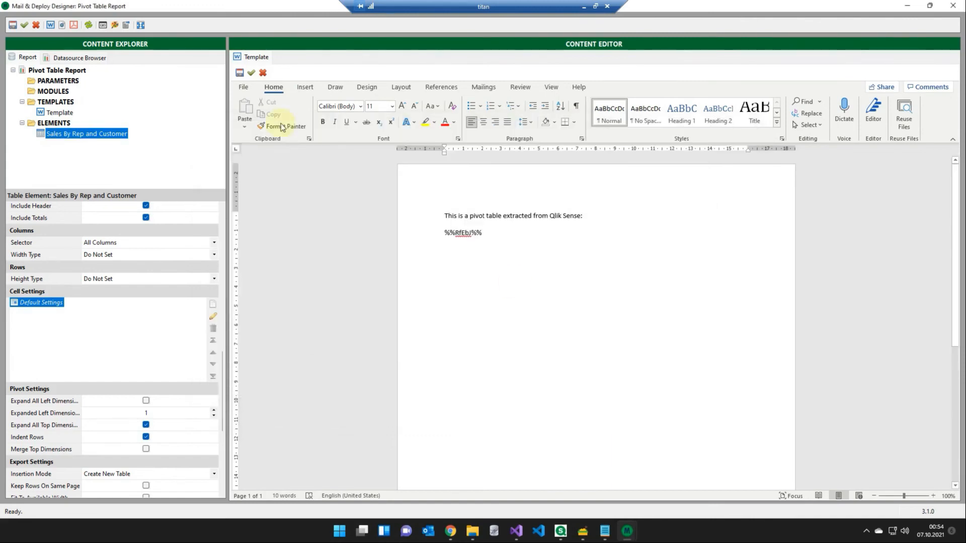
left_click(50, 25)
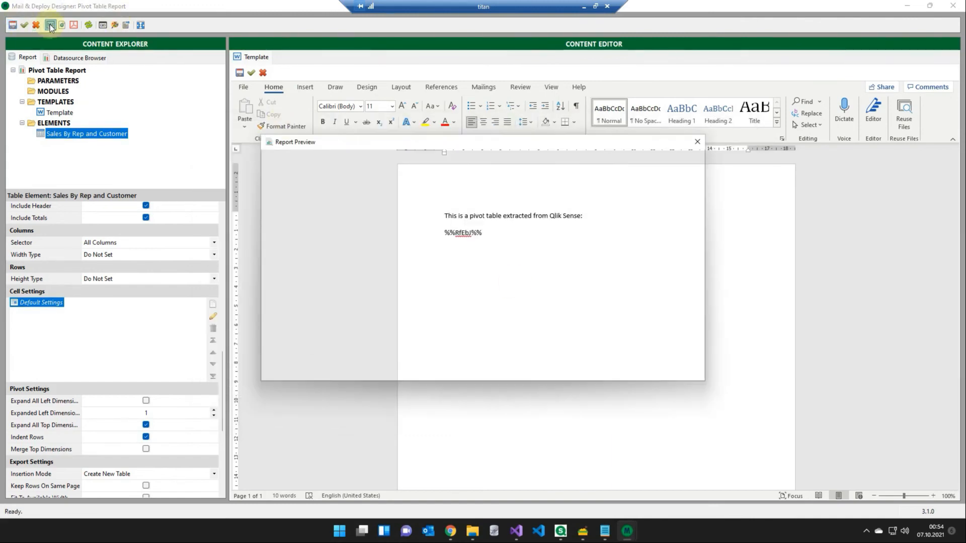